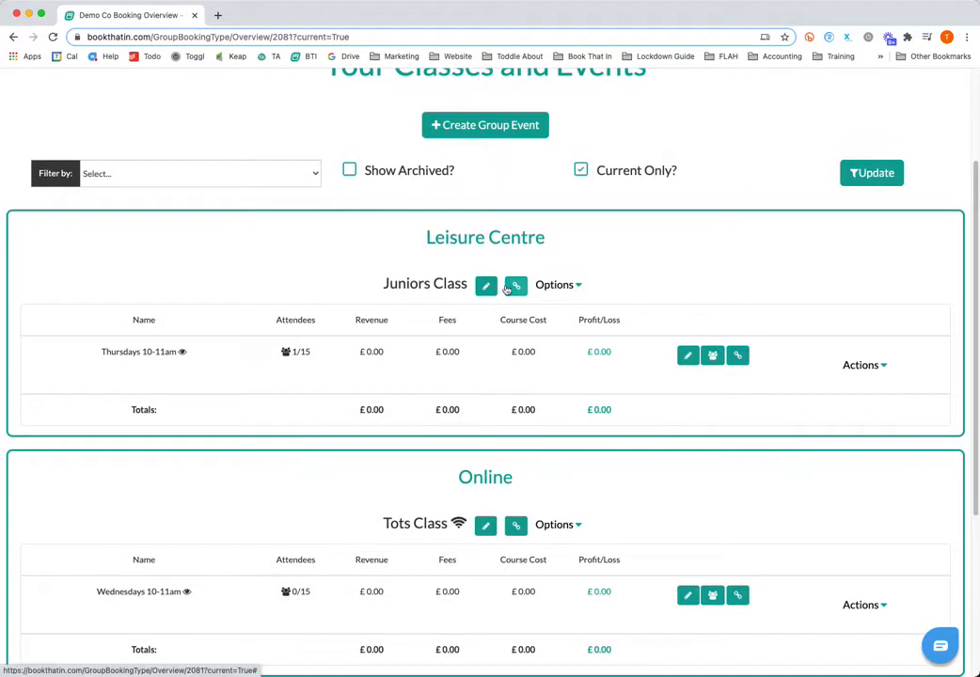
Start a new group event and choose to create a new group event type for it
{"action": "scroll", "coordinate": [521, 284], "scroll_direction": "down", "scroll_amount": 1}
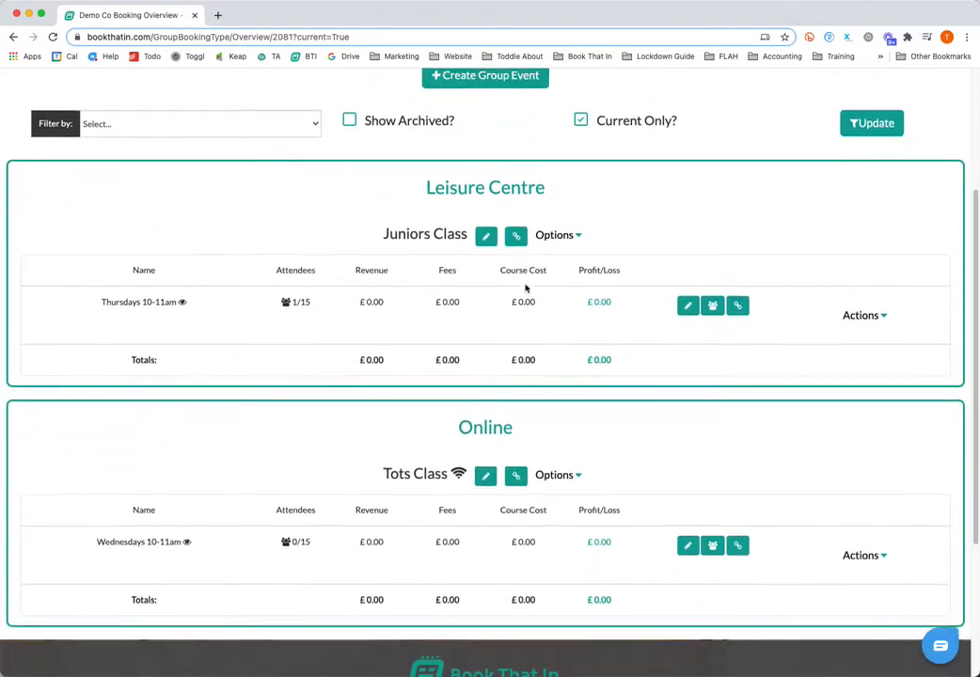
{"action": "scroll", "coordinate": [526, 288], "scroll_direction": "up", "scroll_amount": 3}
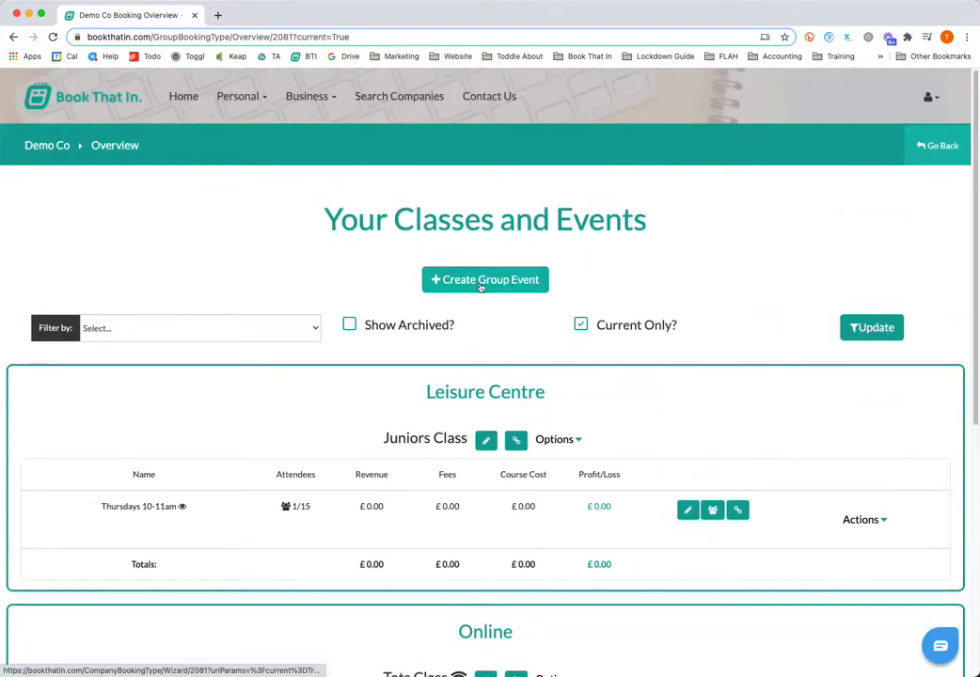
{"action": "left_click", "coordinate": [495, 286]}
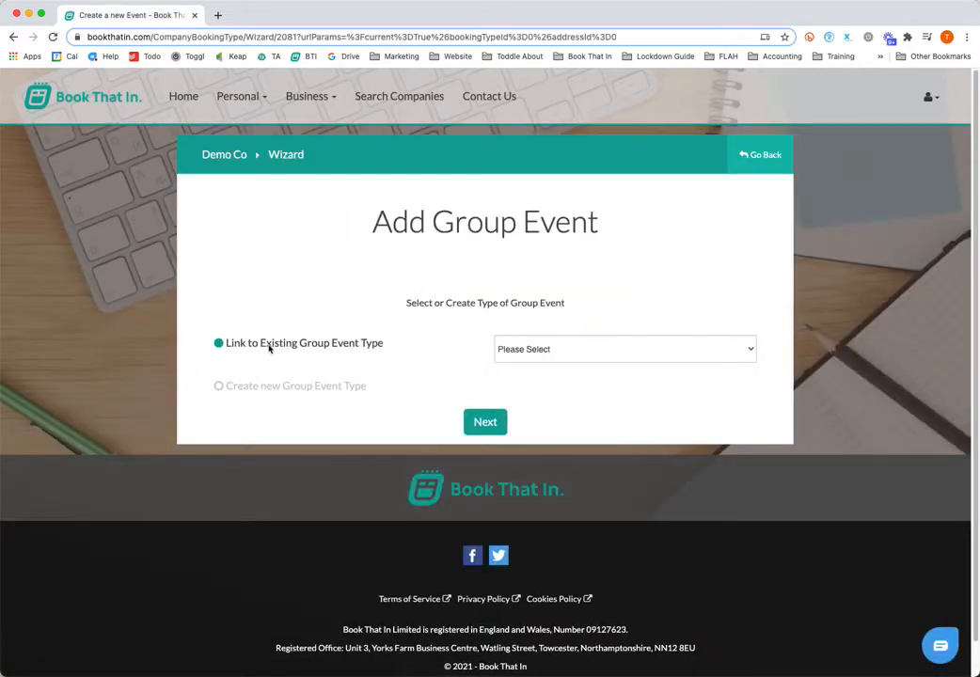
{"action": "left_click", "coordinate": [575, 350]}
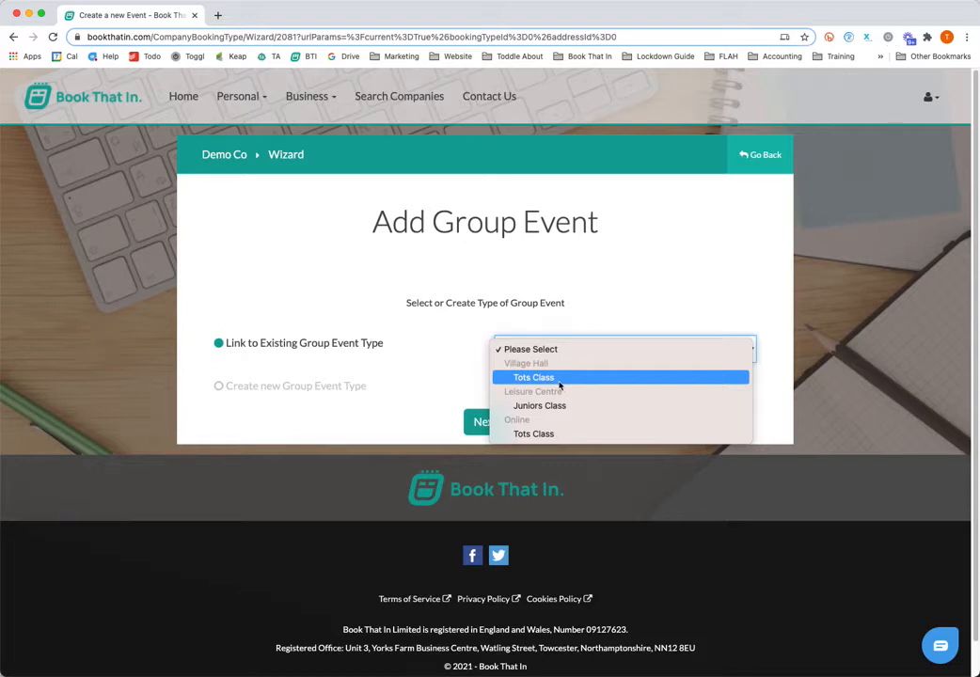
{"action": "left_click", "coordinate": [481, 300]}
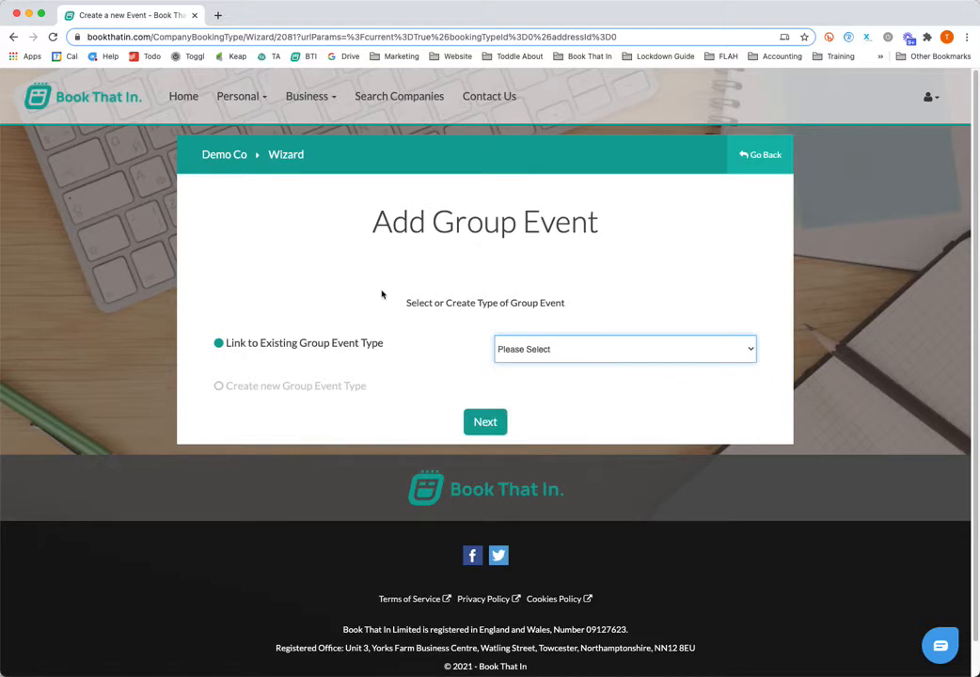
{"action": "left_click", "coordinate": [219, 386]}
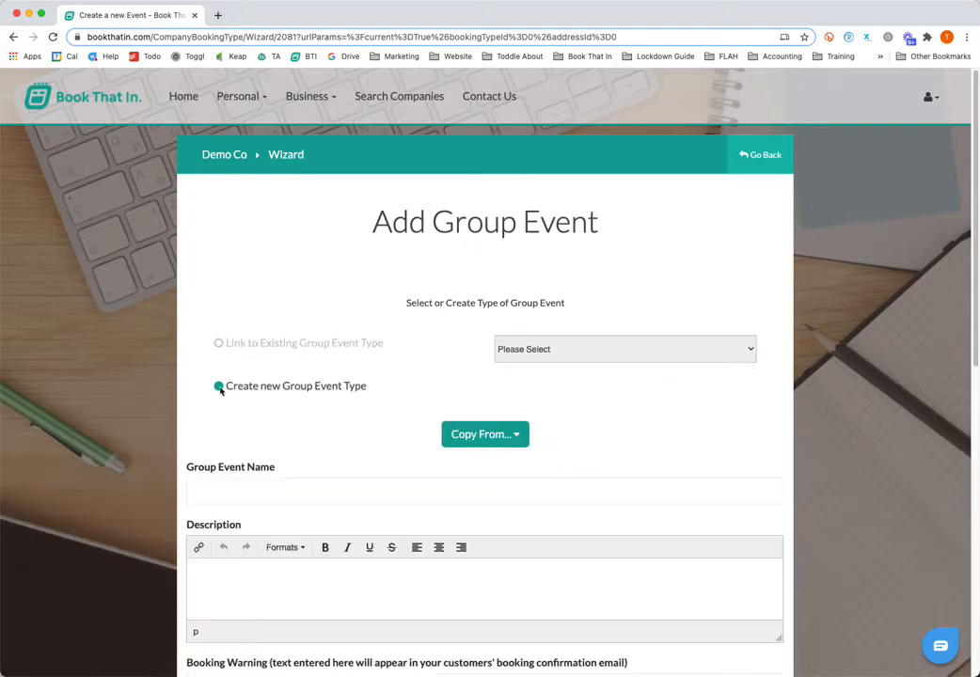
Copy the details from the Leisure Centre's Juniors Class and name the new event type "Juniors Class (Online)"
{"action": "scroll", "coordinate": [313, 374], "scroll_direction": "down", "scroll_amount": 3}
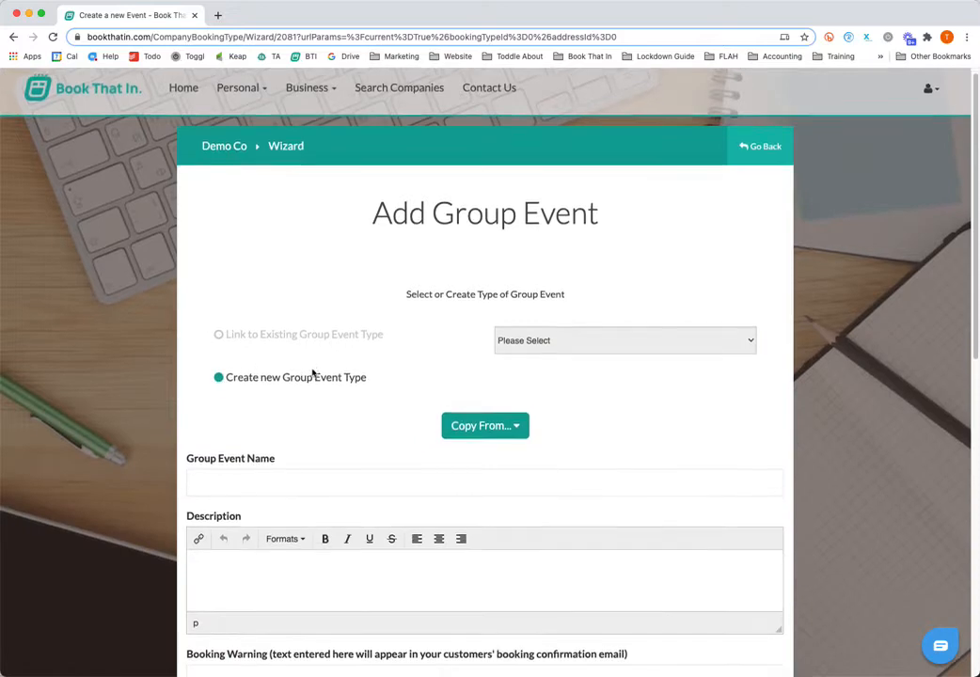
{"action": "scroll", "coordinate": [316, 370], "scroll_direction": "down", "scroll_amount": 3}
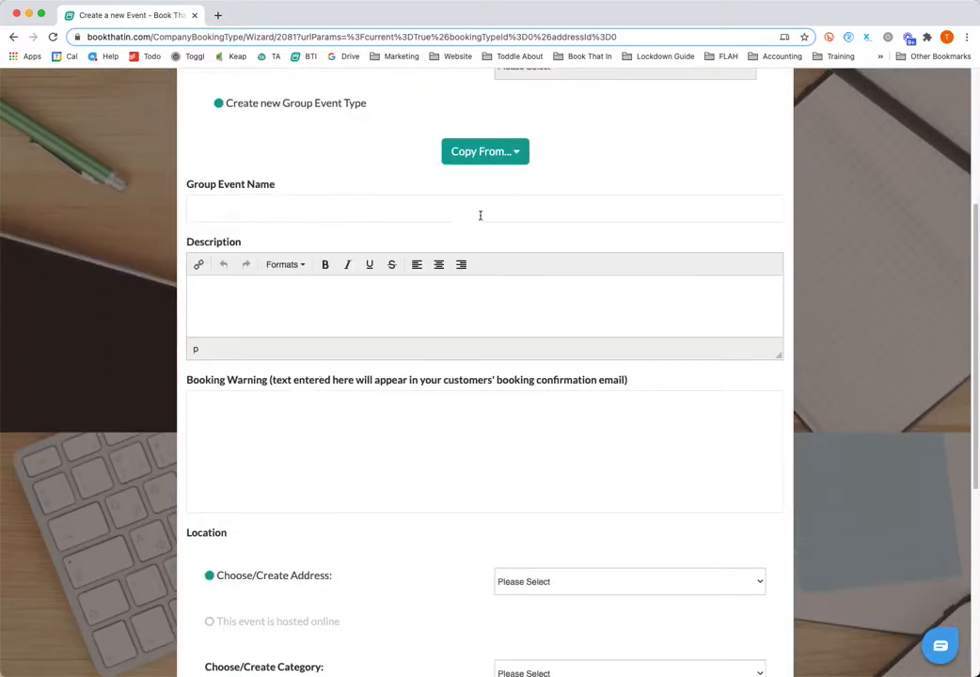
{"action": "left_click", "coordinate": [514, 154]}
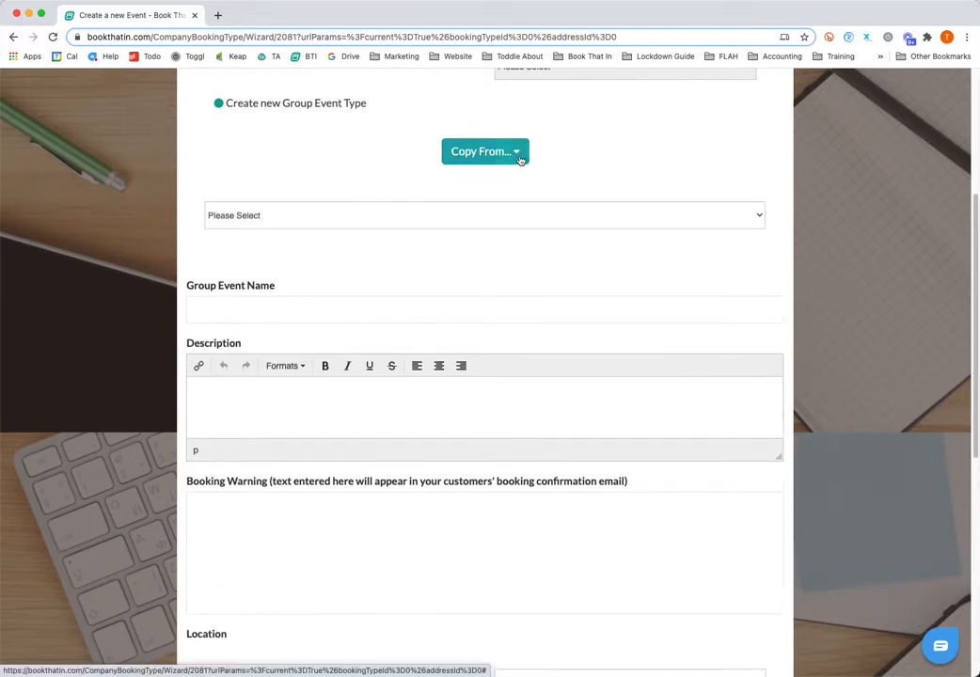
{"action": "left_click", "coordinate": [329, 215]}
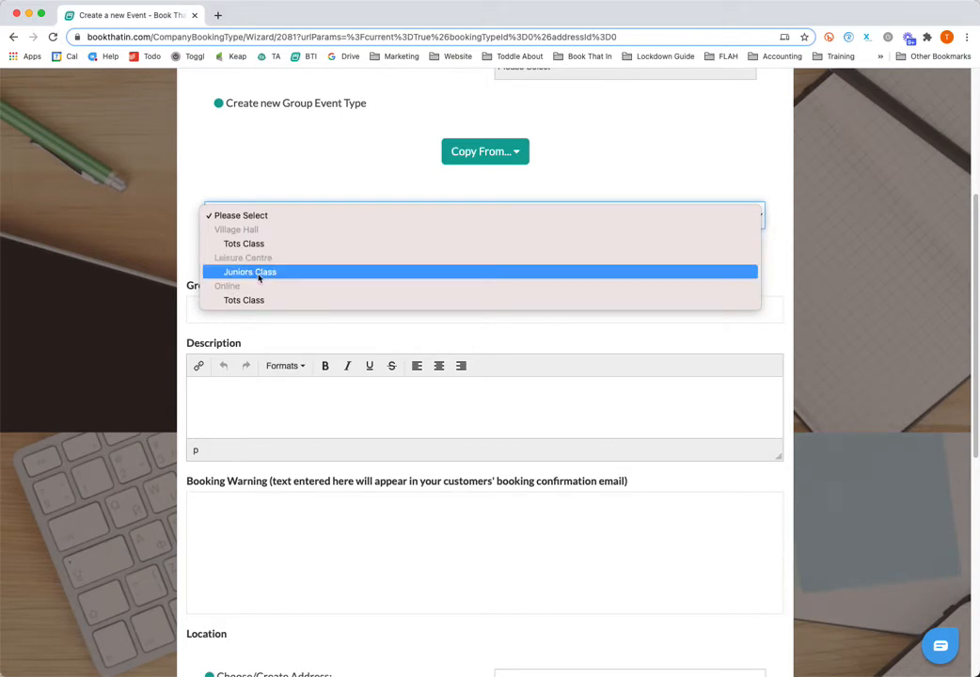
{"action": "left_click", "coordinate": [257, 272]}
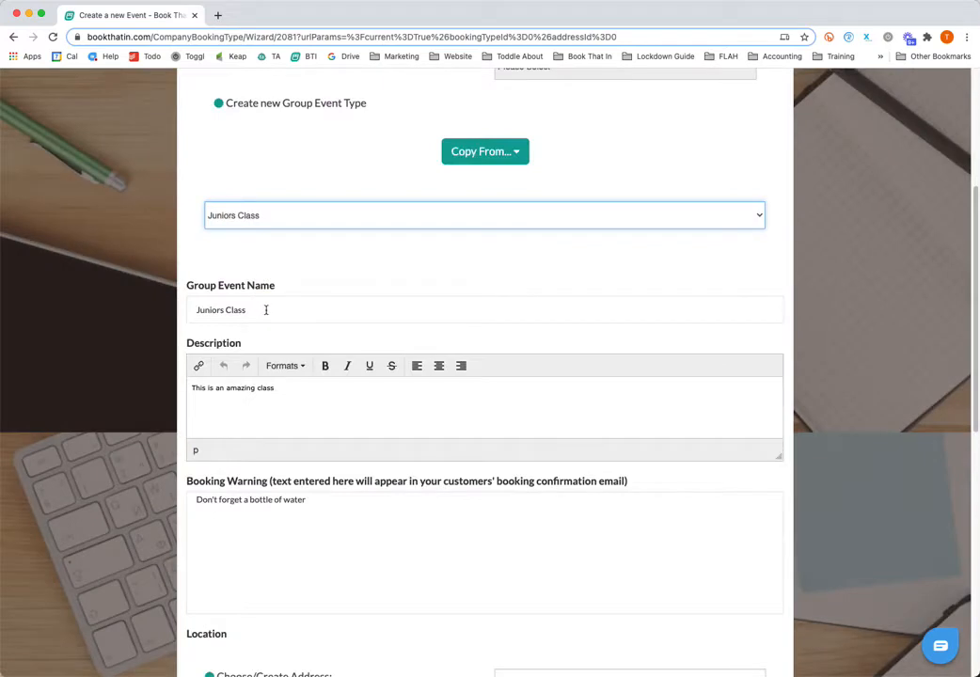
{"action": "type", "text": "Online)"}
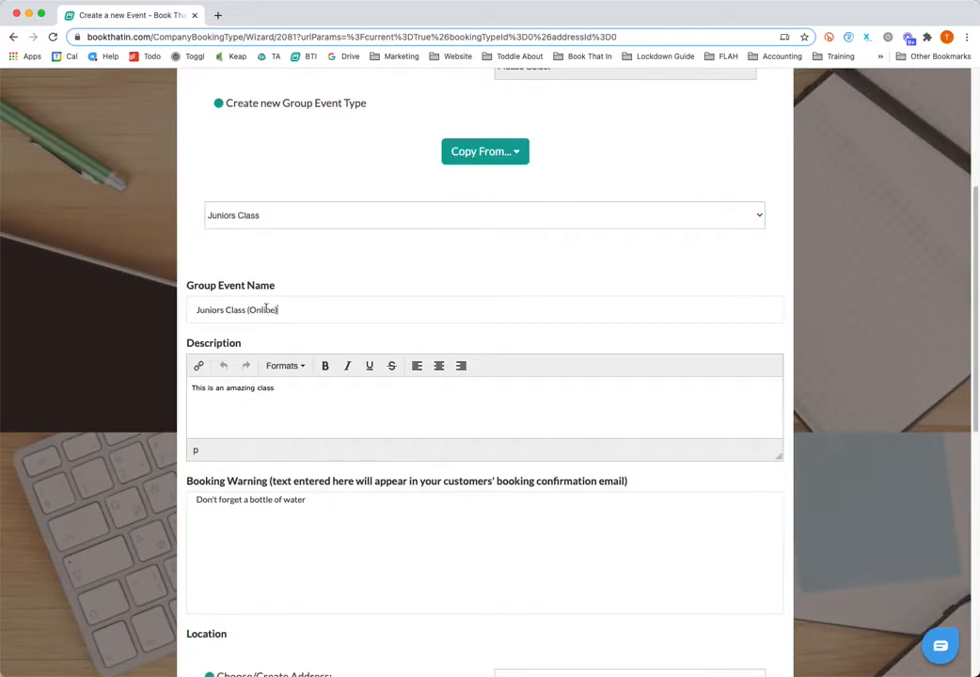
Check the copied description and booking warning, and set the event's location to hosted online
{"action": "scroll", "coordinate": [313, 334], "scroll_direction": "down", "scroll_amount": 3}
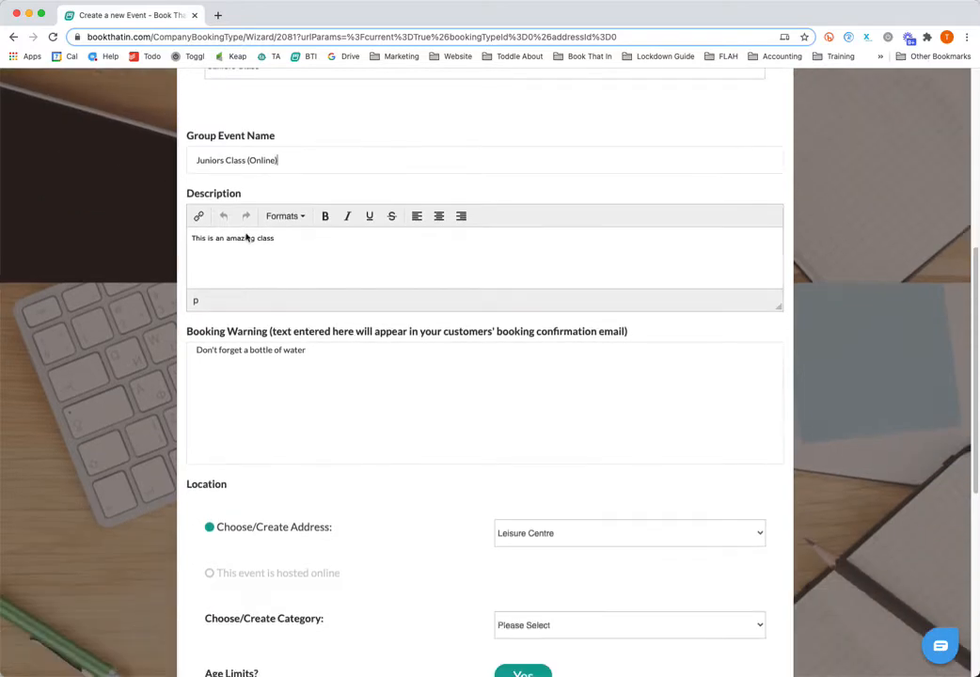
{"action": "left_click", "coordinate": [289, 238]}
{"action": "left_click", "coordinate": [313, 350]}
{"action": "scroll", "coordinate": [320, 345], "scroll_direction": "down", "scroll_amount": 1}
{"action": "scroll", "coordinate": [321, 343], "scroll_direction": "down", "scroll_amount": 2}
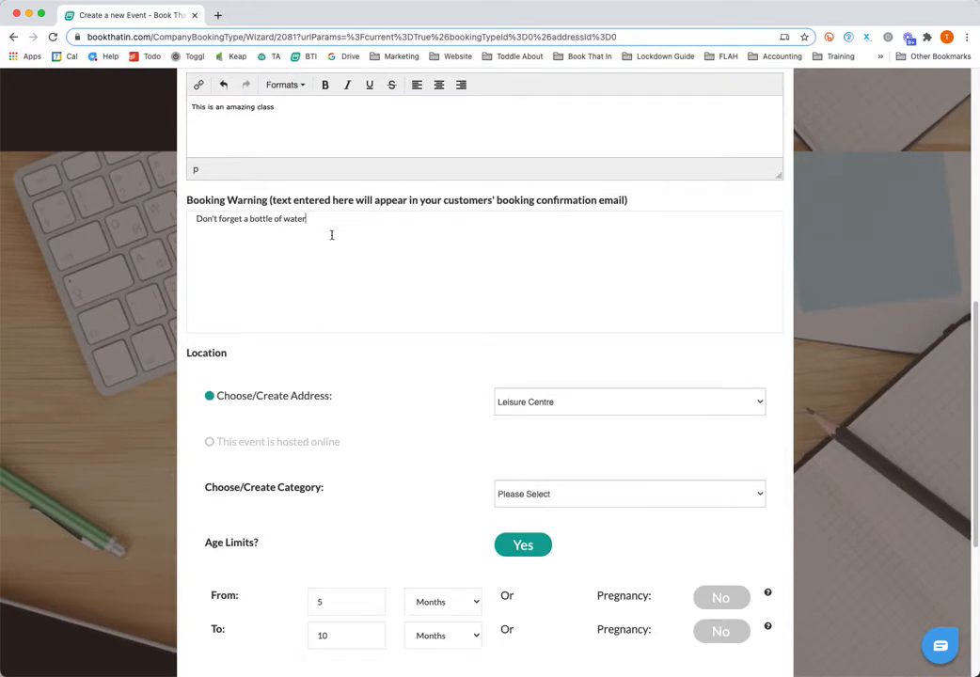
{"action": "scroll", "coordinate": [338, 278], "scroll_direction": "down", "scroll_amount": 2}
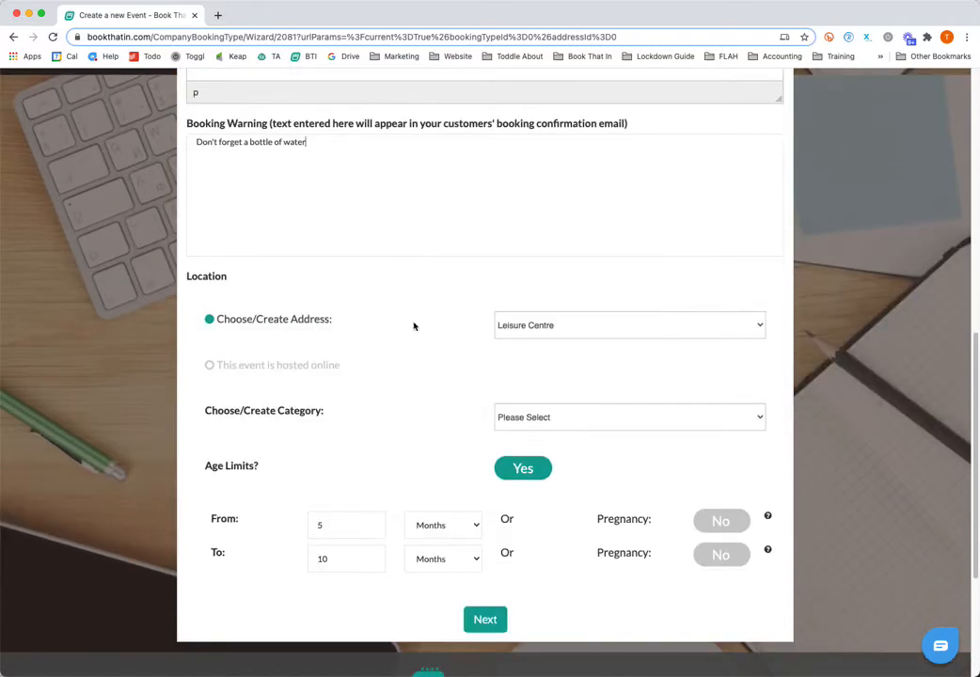
{"action": "left_click", "coordinate": [550, 328]}
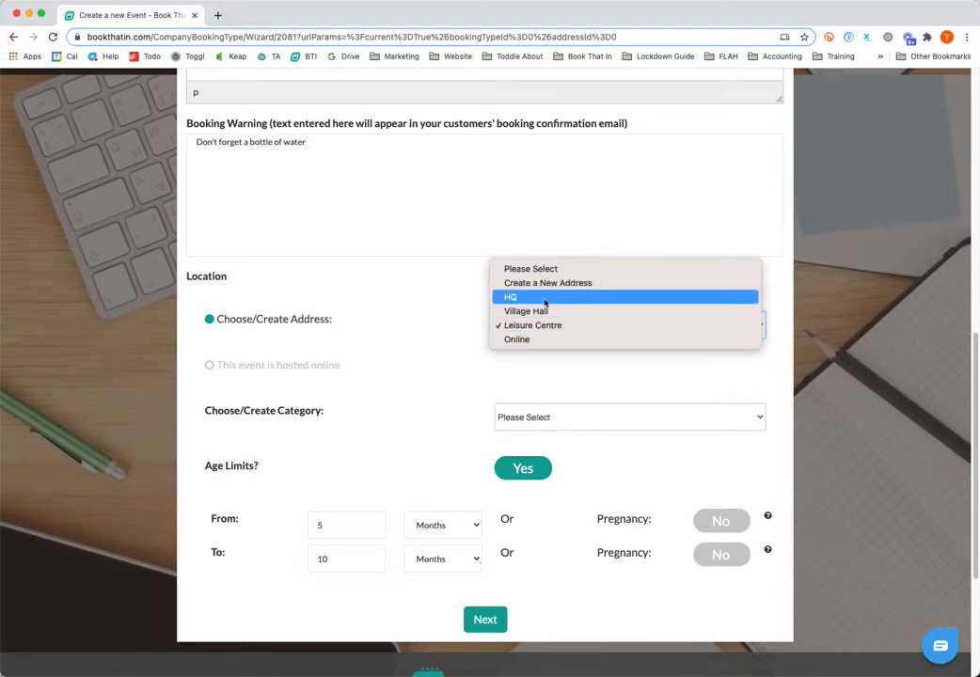
{"action": "left_click", "coordinate": [352, 247]}
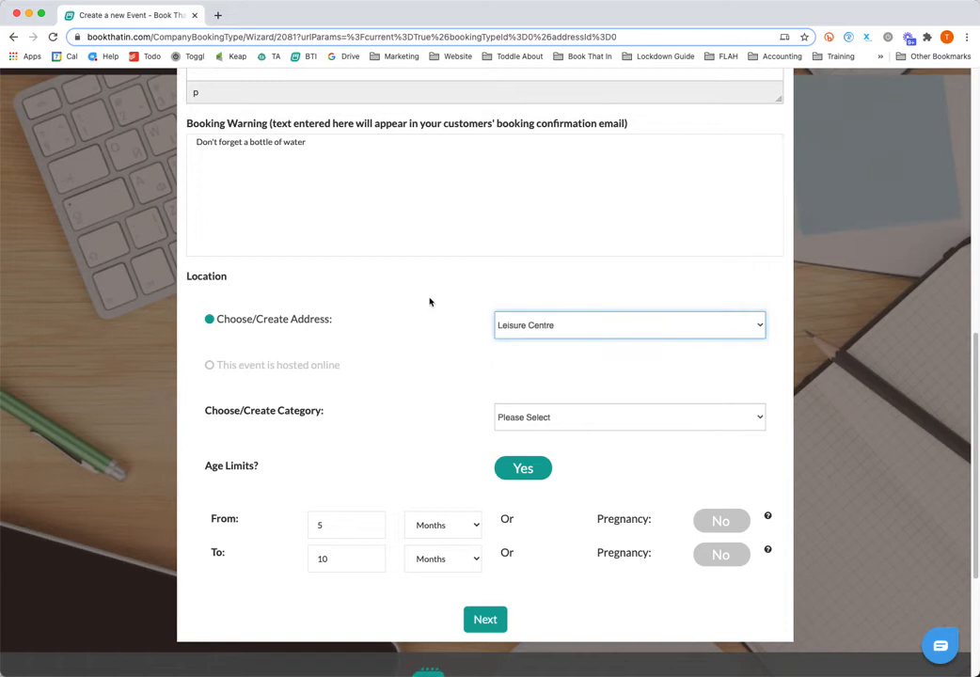
{"action": "left_click", "coordinate": [209, 366]}
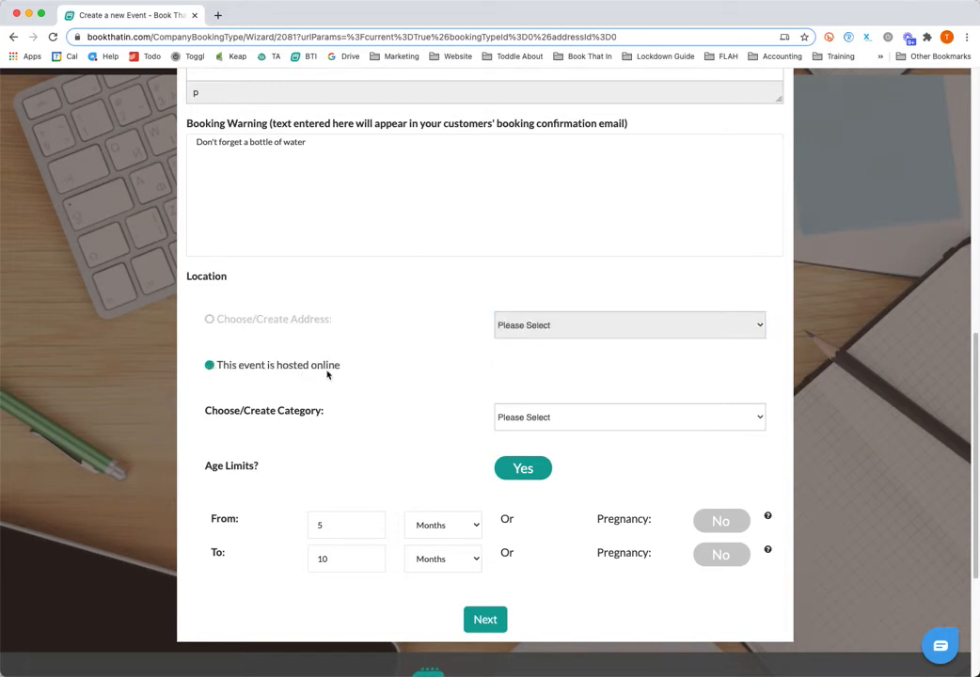
Check the available categories without choosing one, and continue to the event's dates and term setup
{"action": "scroll", "coordinate": [354, 367], "scroll_direction": "down", "scroll_amount": 3}
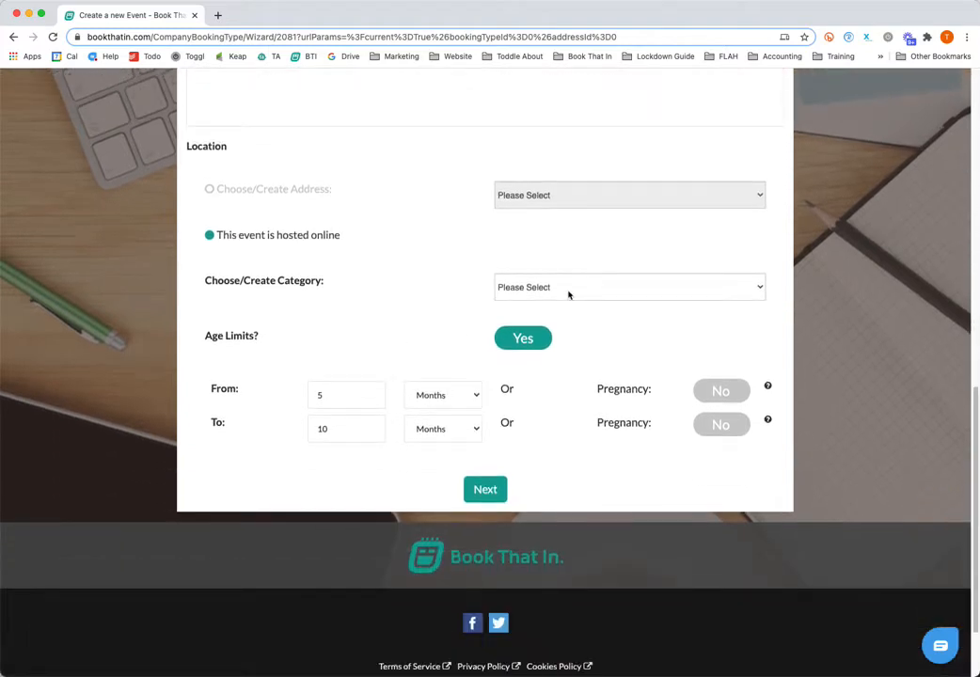
{"action": "left_click", "coordinate": [568, 294]}
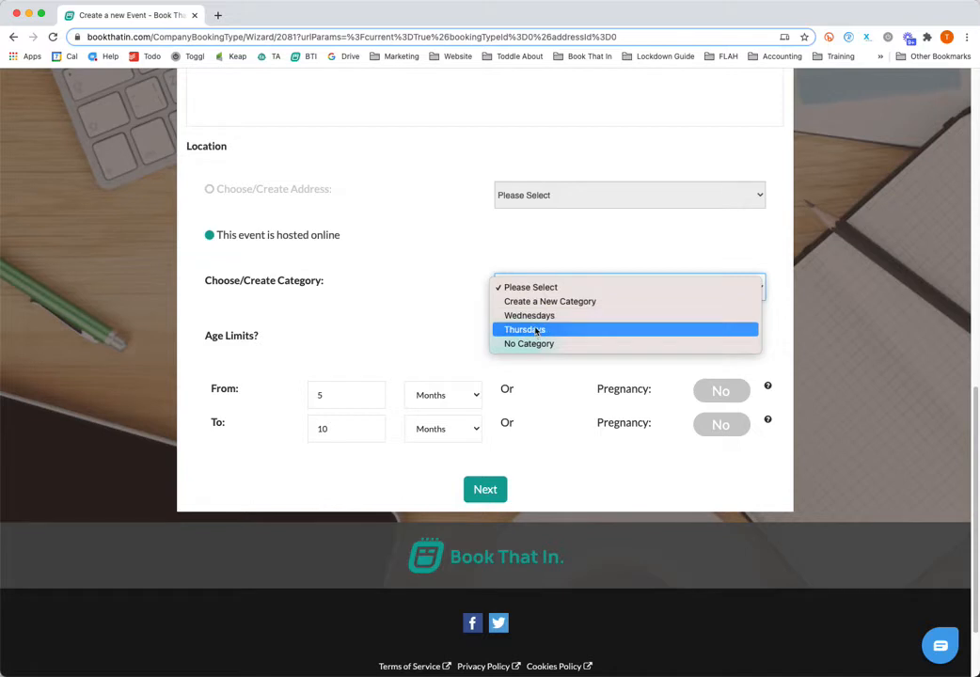
{"action": "left_click", "coordinate": [424, 281]}
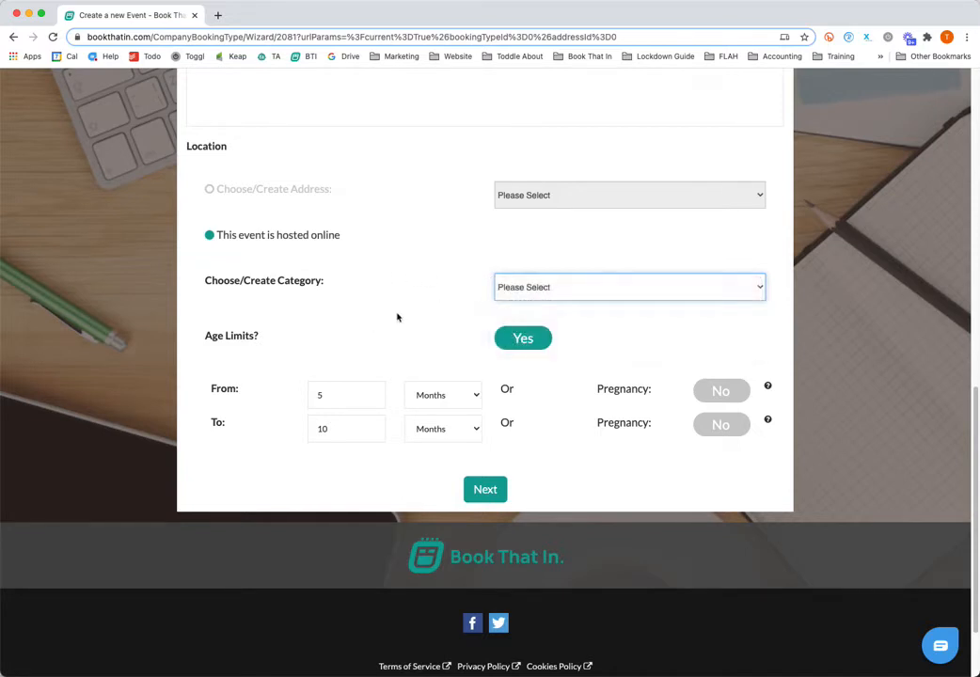
{"action": "left_click", "coordinate": [485, 489]}
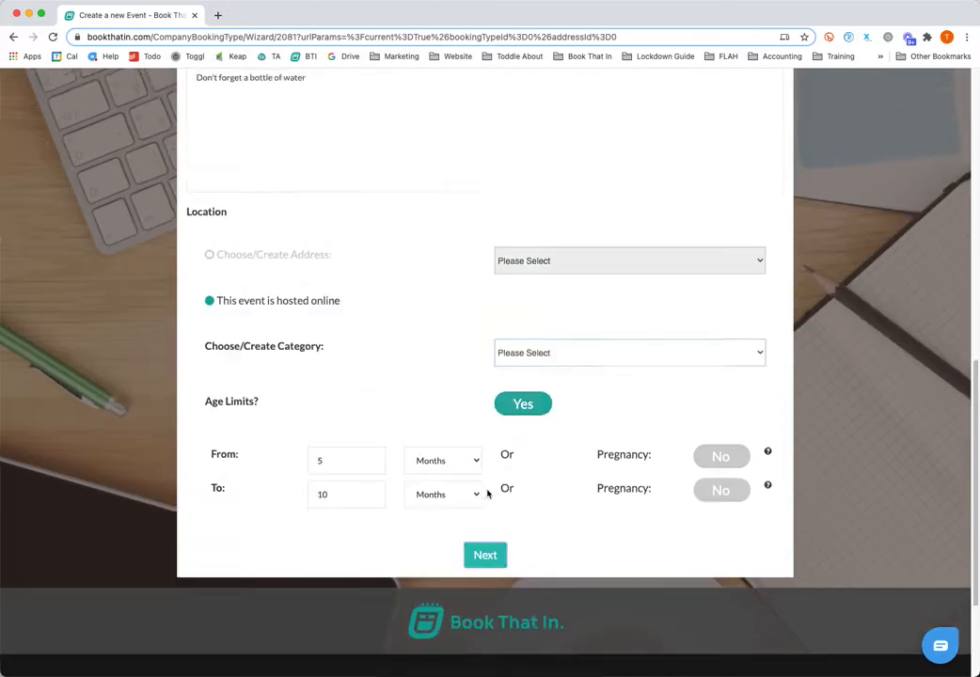
{"action": "scroll", "coordinate": [469, 399], "scroll_direction": "up", "scroll_amount": 1}
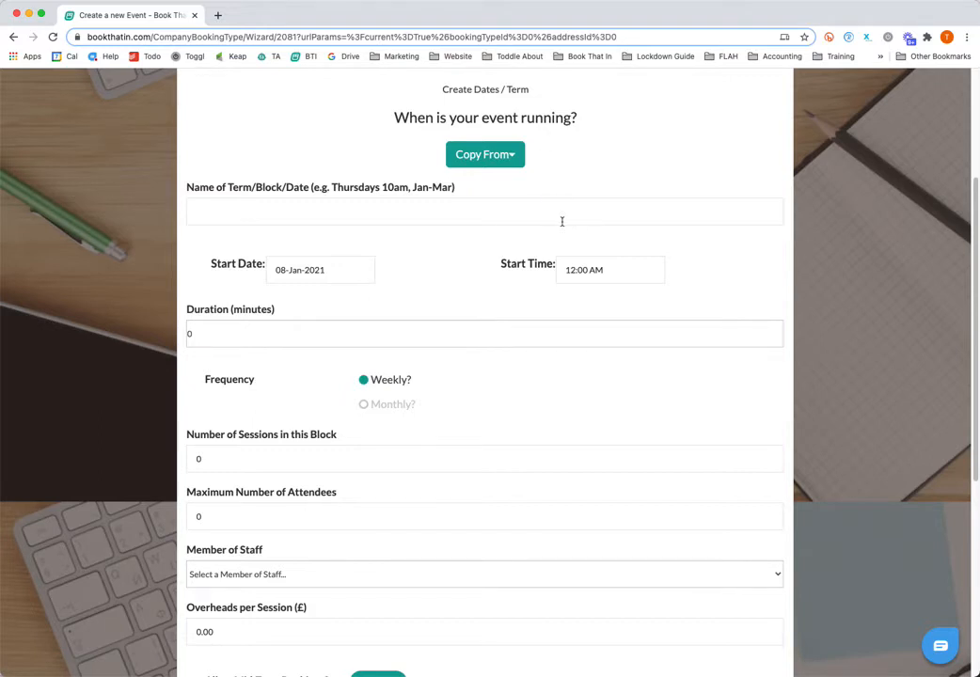
Copy the term details from the Juniors Class block "Thursdays 10-11am" dated 07th-Jan-2021
{"action": "left_click", "coordinate": [512, 156]}
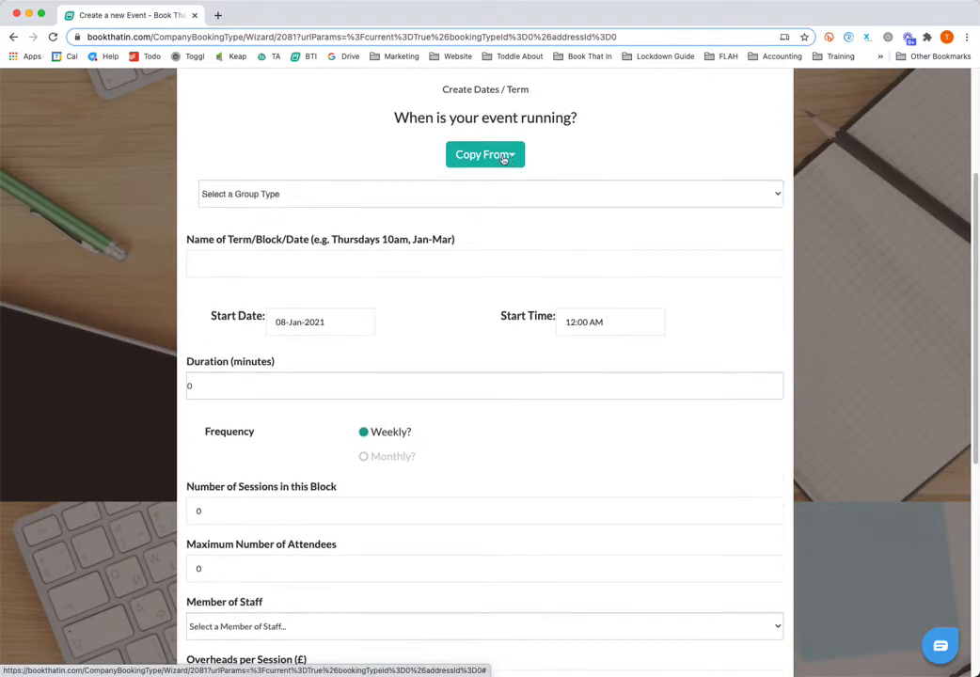
{"action": "left_click", "coordinate": [401, 193]}
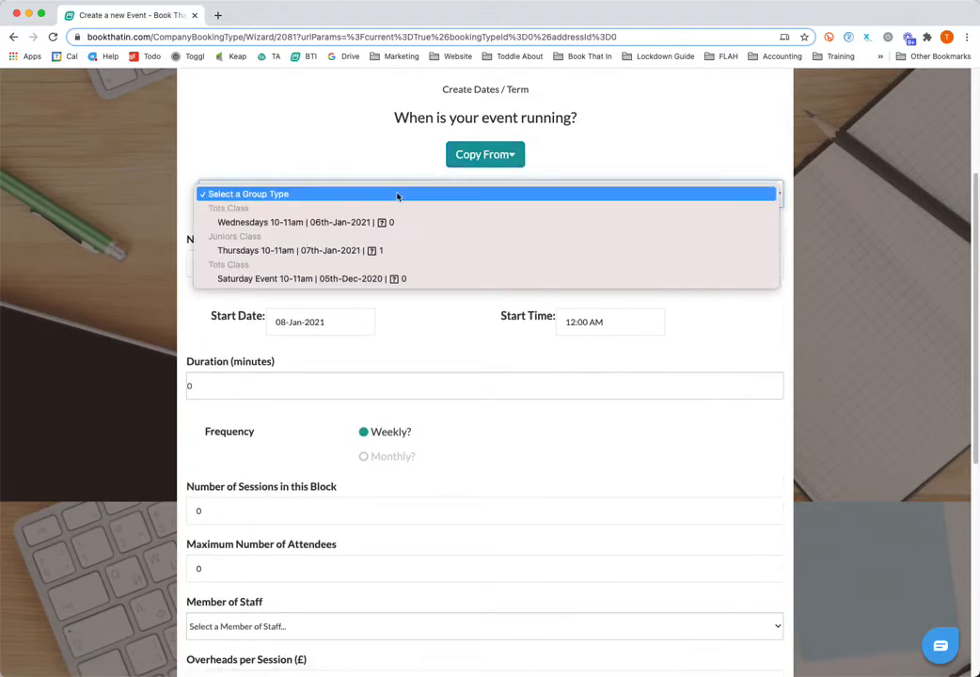
{"action": "left_click", "coordinate": [284, 251]}
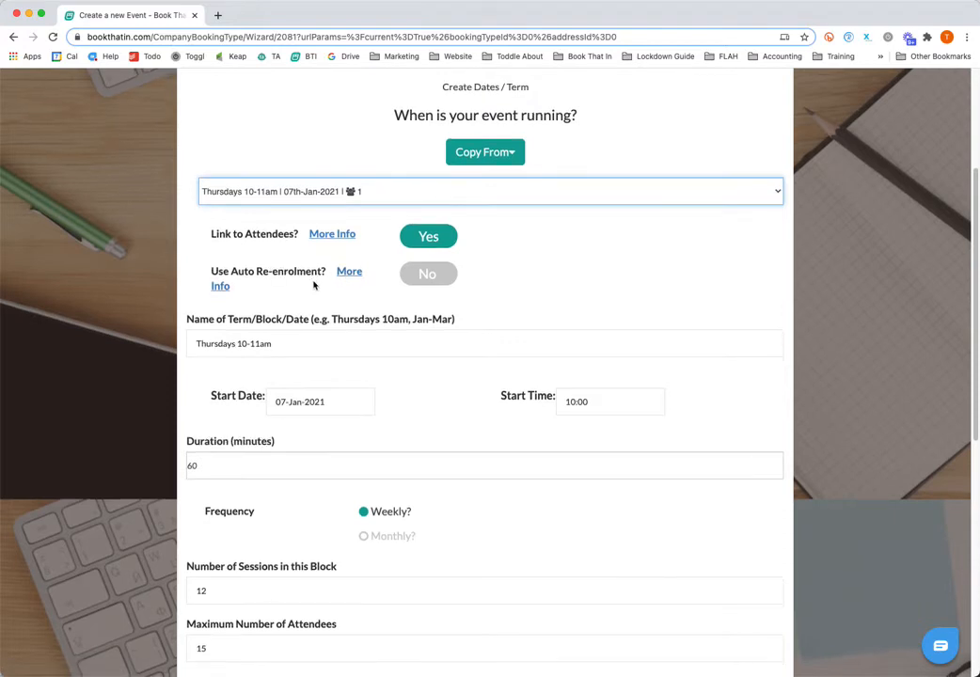
Rename the term to "Thursdays 1 - 2pm" and set its start time to 1:00 PM
{"action": "scroll", "coordinate": [304, 275], "scroll_direction": "down", "scroll_amount": 2}
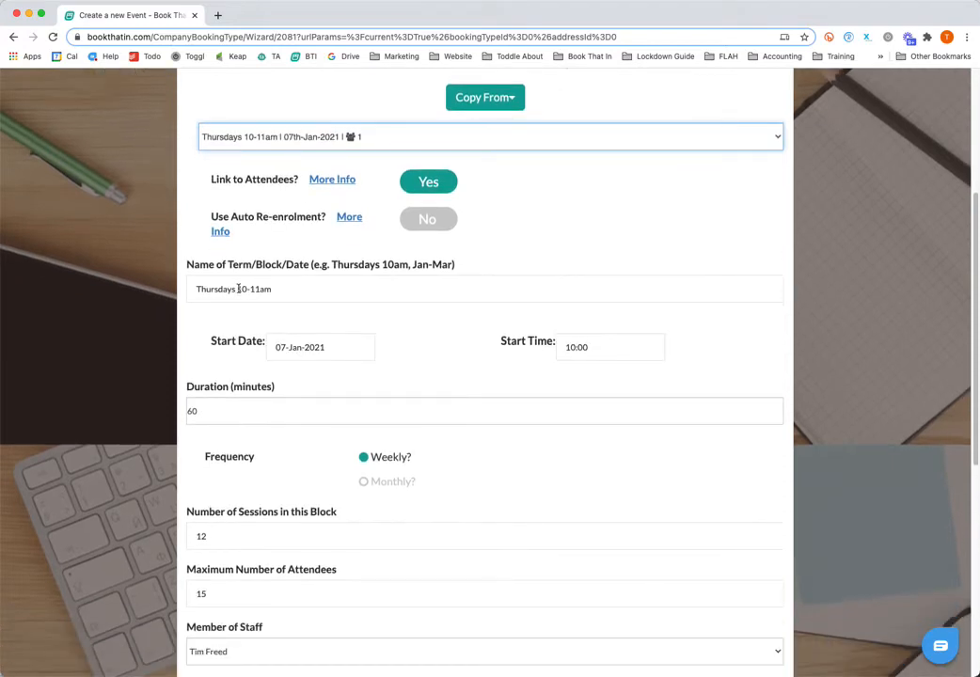
{"action": "left_click_drag", "start_coordinate": [238, 288], "coordinate": [263, 289]}
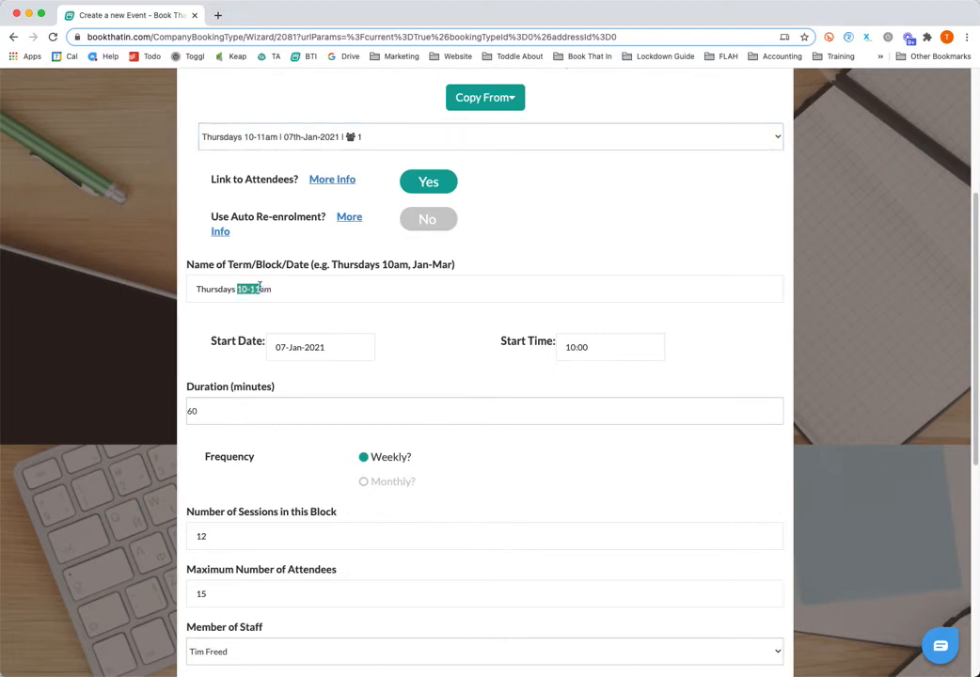
{"action": "type", "text": "1 - 2p"}
{"action": "left_click", "coordinate": [592, 346]}
{"action": "left_click", "coordinate": [570, 390]}
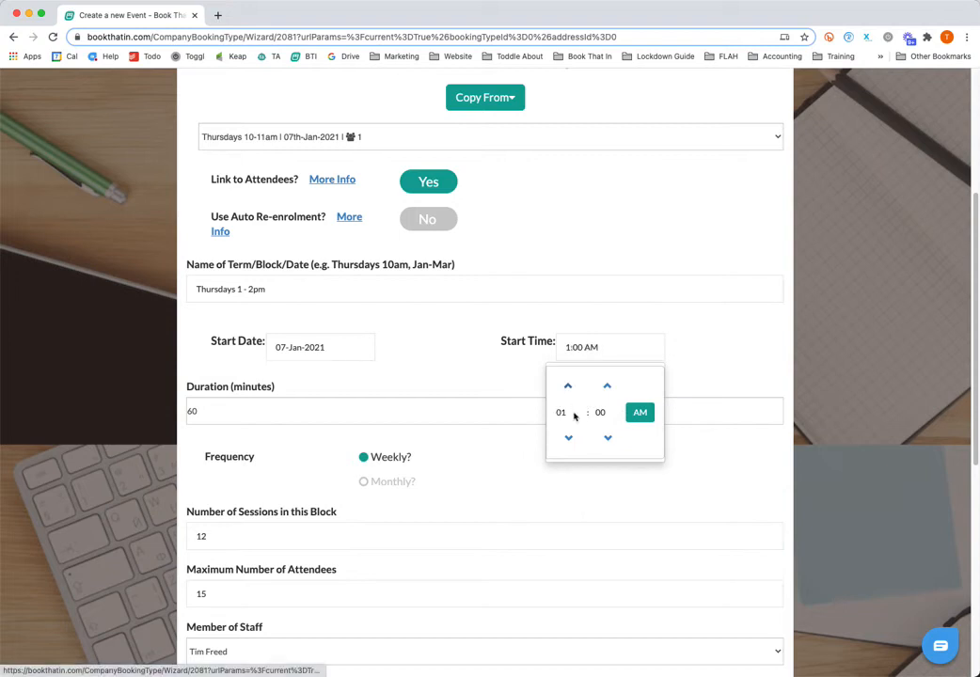
{"action": "left_click", "coordinate": [639, 412]}
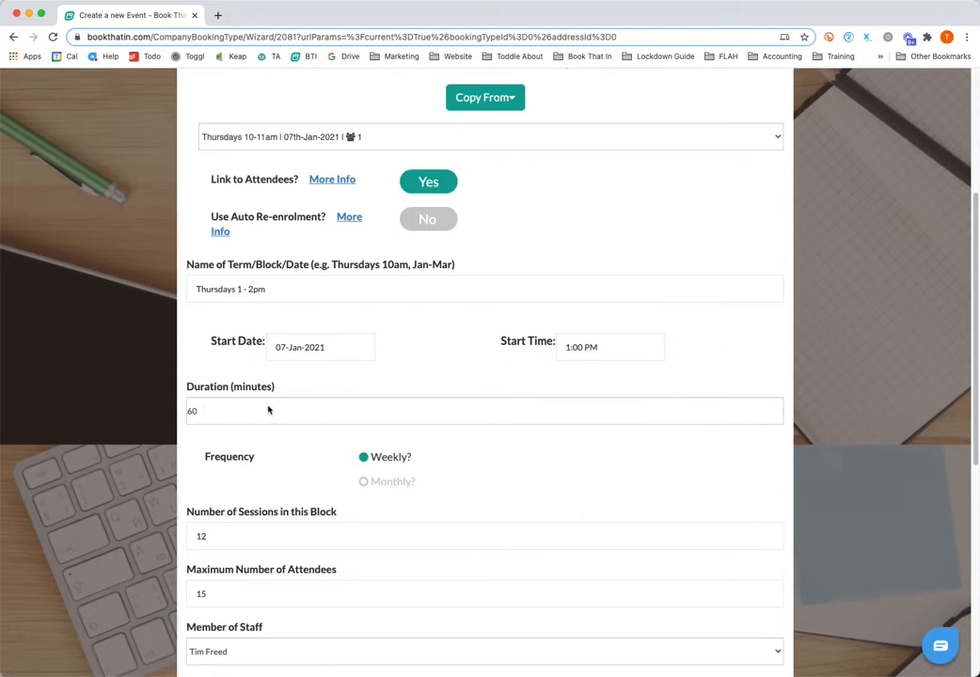
Set the maximum number of attendees for the block to 99 and check the remaining term settings
{"action": "scroll", "coordinate": [310, 403], "scroll_direction": "down", "scroll_amount": 2}
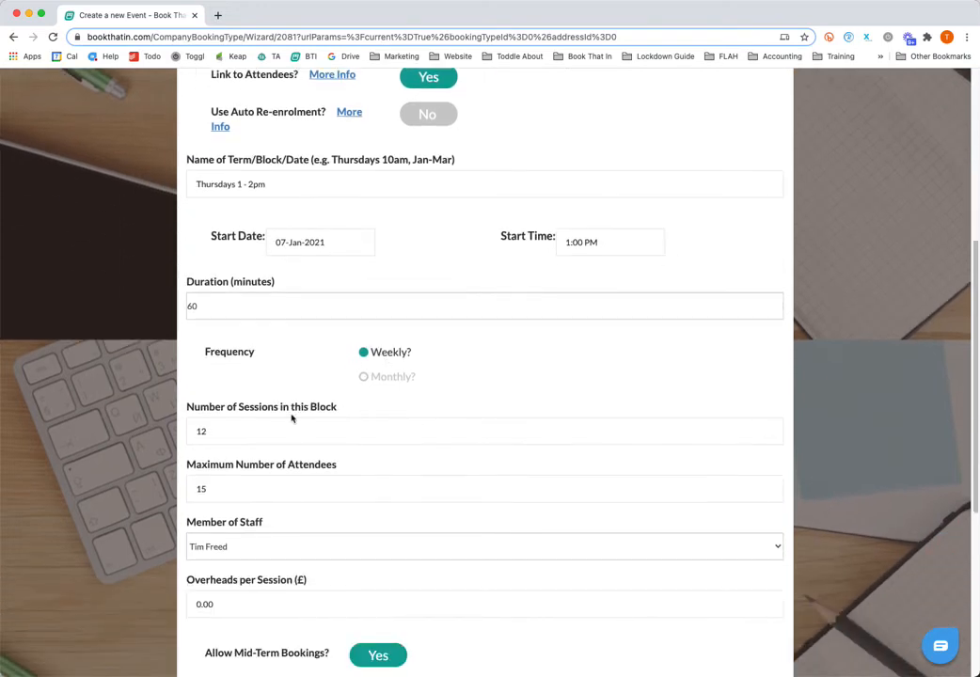
{"action": "scroll", "coordinate": [273, 406], "scroll_direction": "down", "scroll_amount": 1}
{"action": "scroll", "coordinate": [221, 372], "scroll_direction": "down", "scroll_amount": 1}
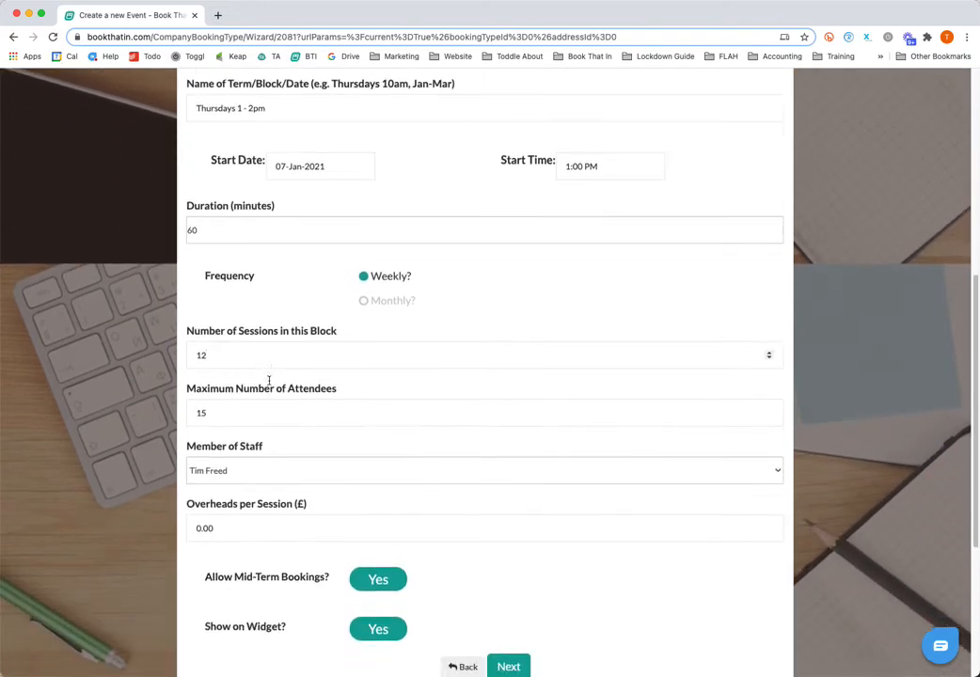
{"action": "double_click", "coordinate": [221, 376]}
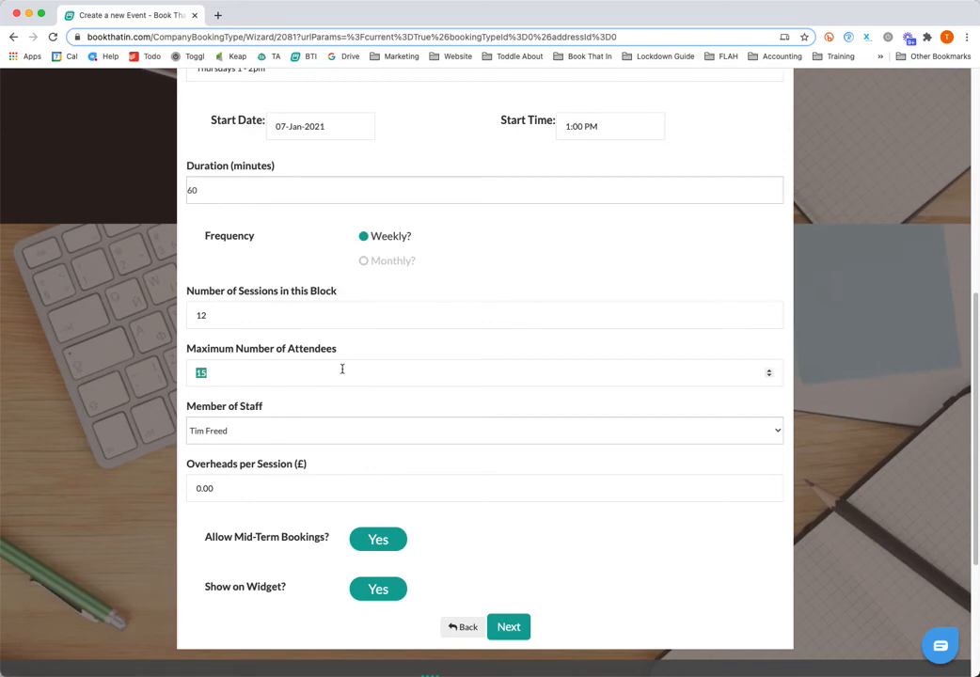
{"action": "type", "text": "99"}
{"action": "scroll", "coordinate": [401, 349], "scroll_direction": "down", "scroll_amount": 2}
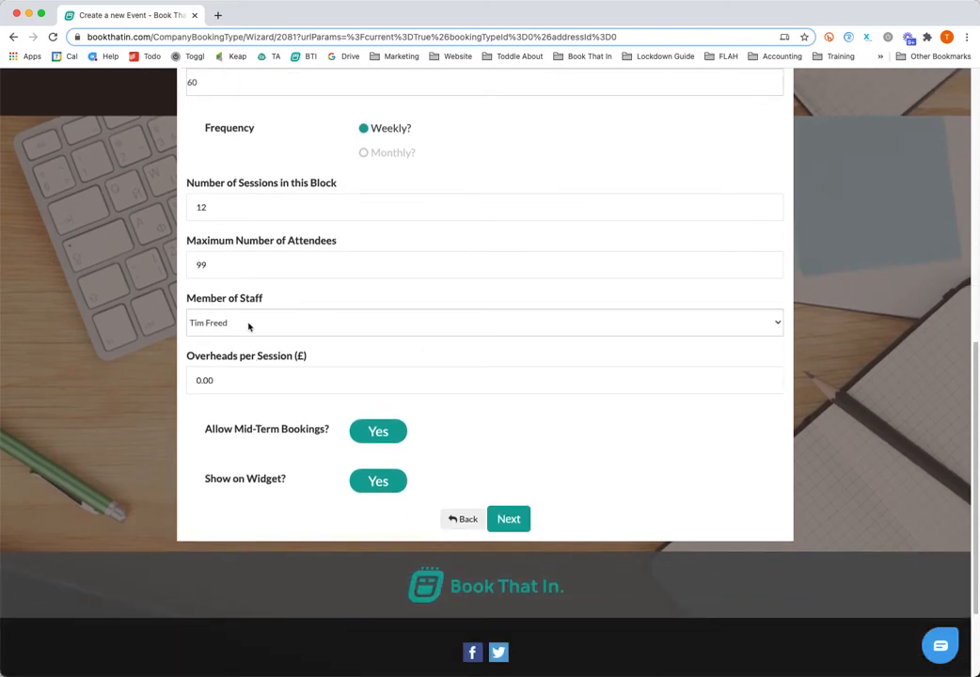
{"action": "scroll", "coordinate": [271, 372], "scroll_direction": "down", "scroll_amount": 1}
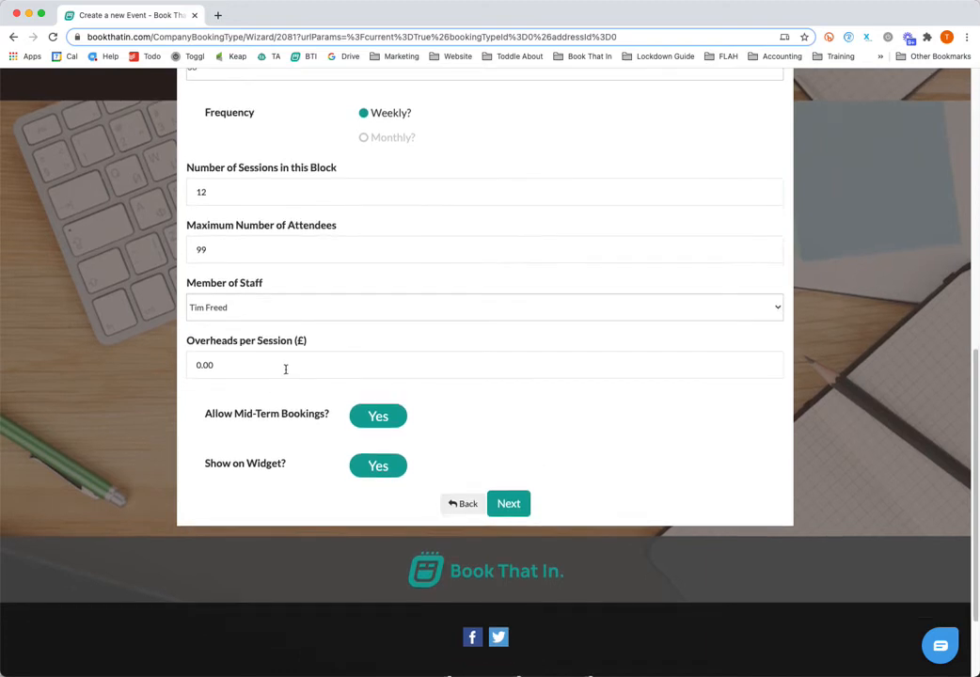
Check the mid-term bookings and widget visibility settings, keeping both at Yes, and continue to the booking costs
{"action": "scroll", "coordinate": [287, 371], "scroll_direction": "down", "scroll_amount": 1}
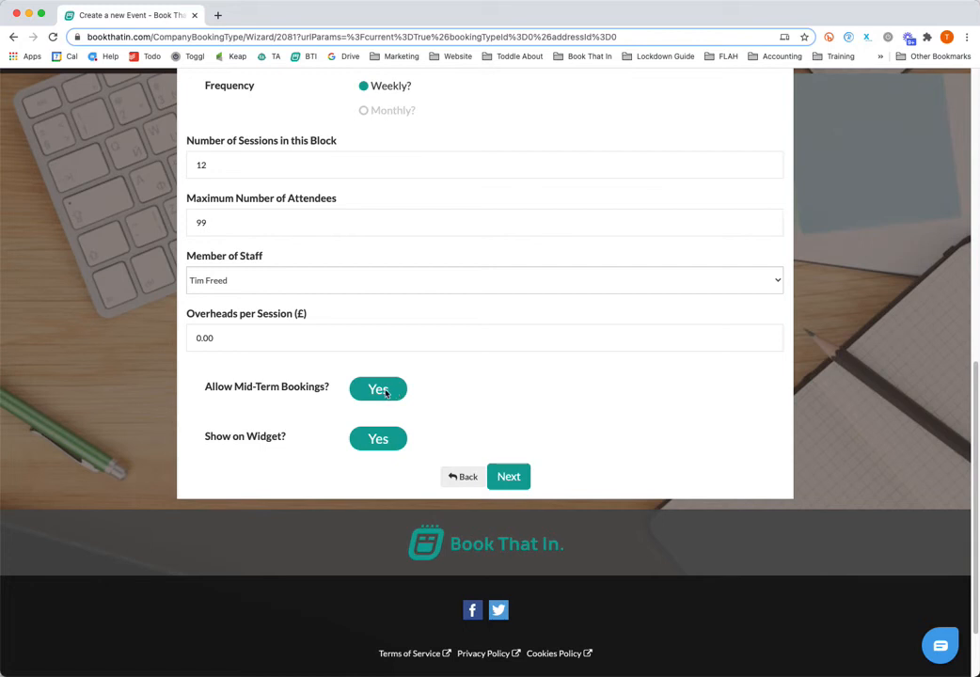
{"action": "scroll", "coordinate": [388, 392], "scroll_direction": "down", "scroll_amount": 2}
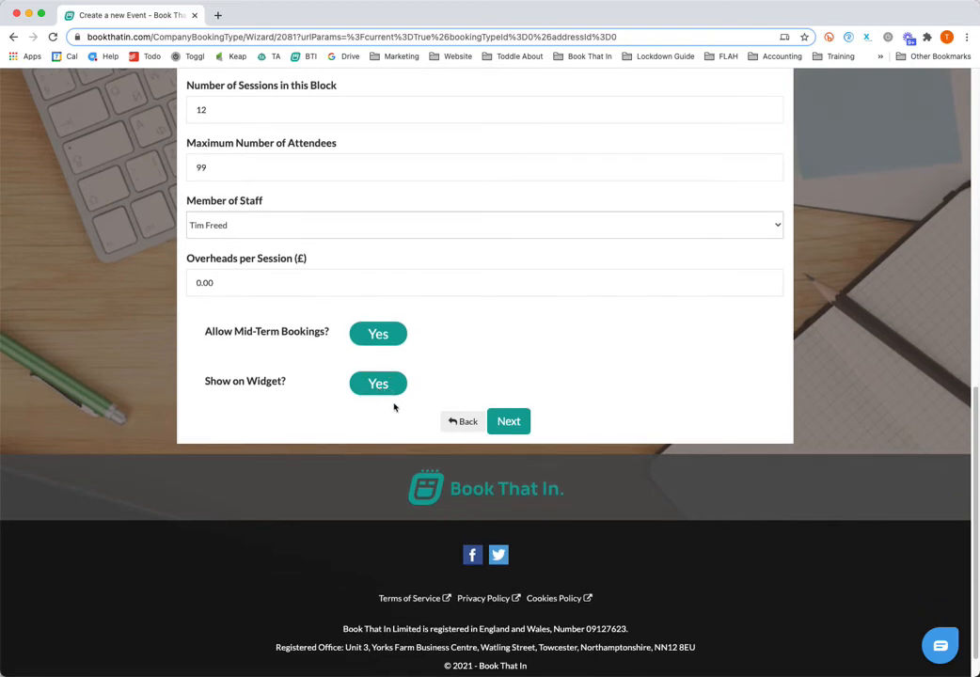
{"action": "left_click", "coordinate": [508, 422]}
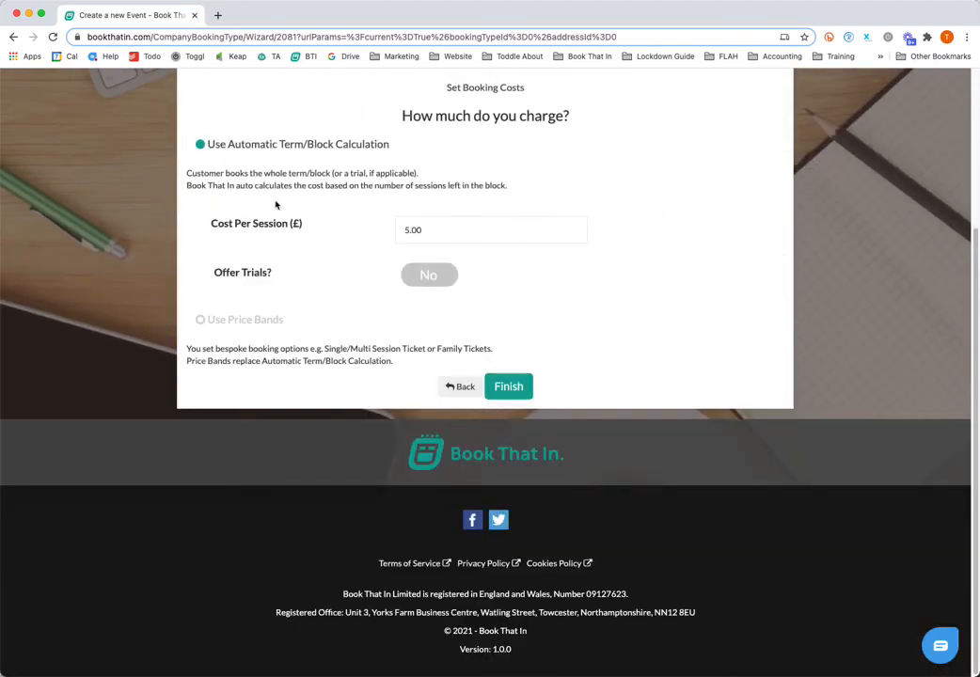
Offer trials at a cost of £8 under the automatic term/block calculation, and finish creating the event
{"action": "left_click_drag", "start_coordinate": [209, 145], "coordinate": [385, 144]}
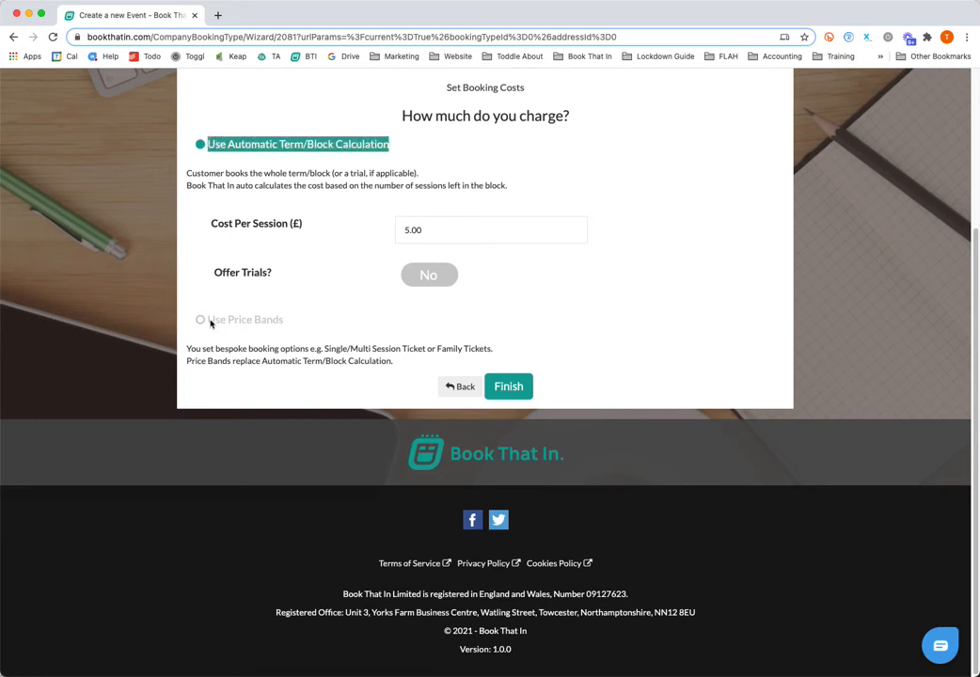
{"action": "left_click", "coordinate": [350, 167]}
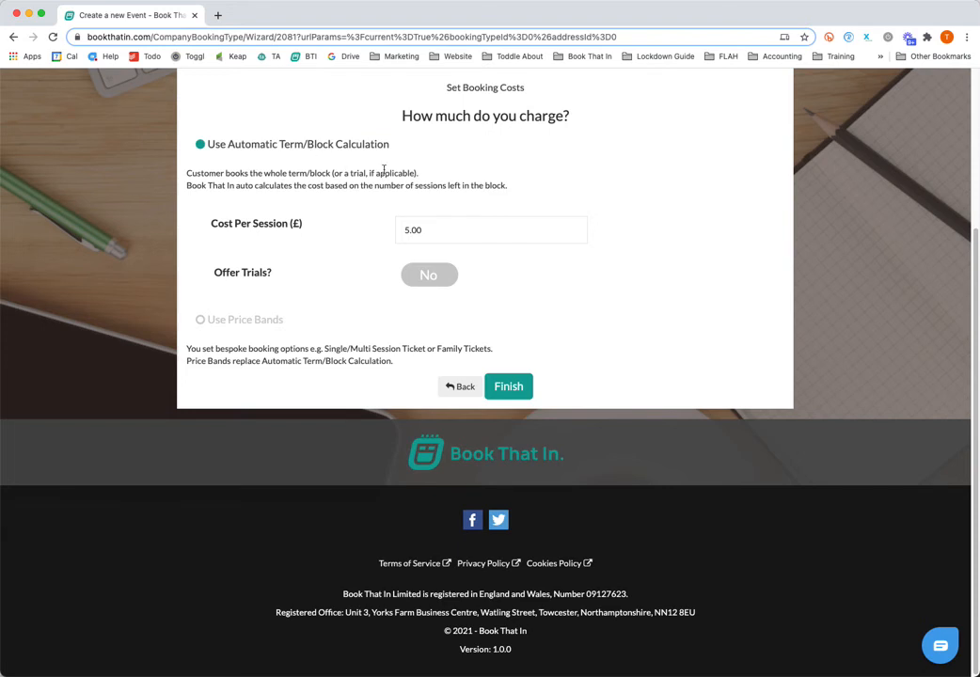
{"action": "double_click", "coordinate": [415, 231]}
{"action": "left_click", "coordinate": [428, 231]}
{"action": "left_click", "coordinate": [428, 278]}
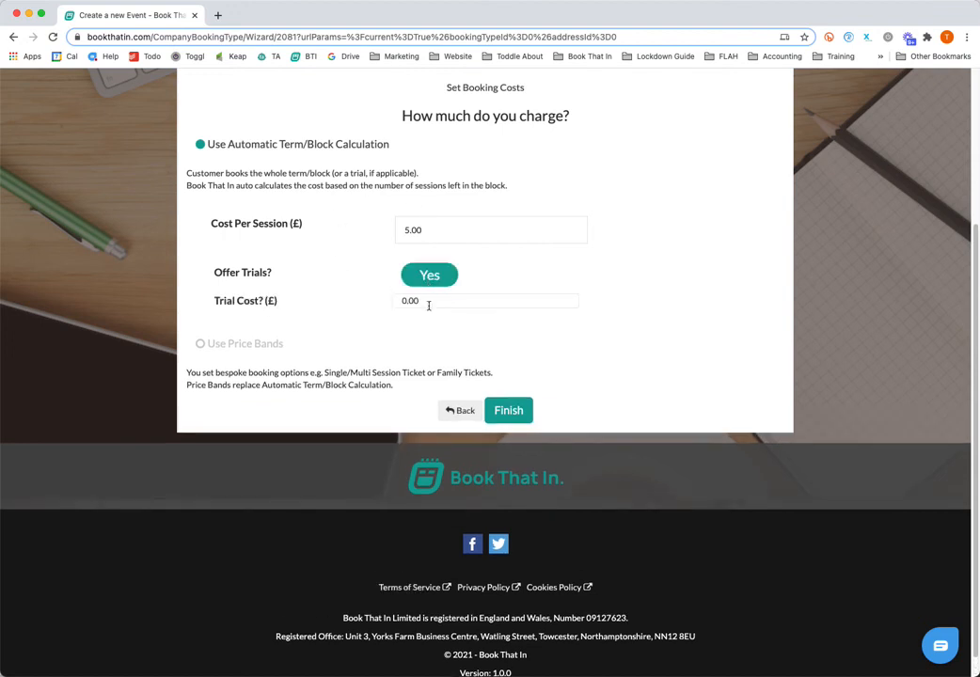
{"action": "left_click_drag", "start_coordinate": [428, 303], "coordinate": [381, 301]}
{"action": "type", "text": "8"}
{"action": "left_click", "coordinate": [511, 410]}
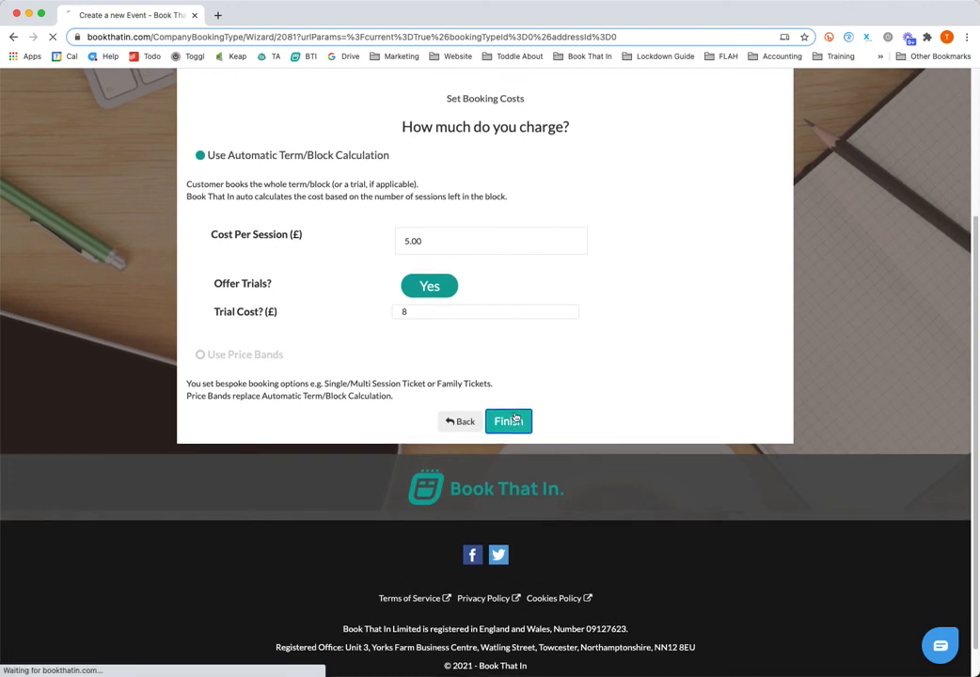
Find Juniors Class (Online) in the Online group of the booking overview and open its additional options
{"action": "scroll", "coordinate": [513, 418], "scroll_direction": "down", "scroll_amount": 5}
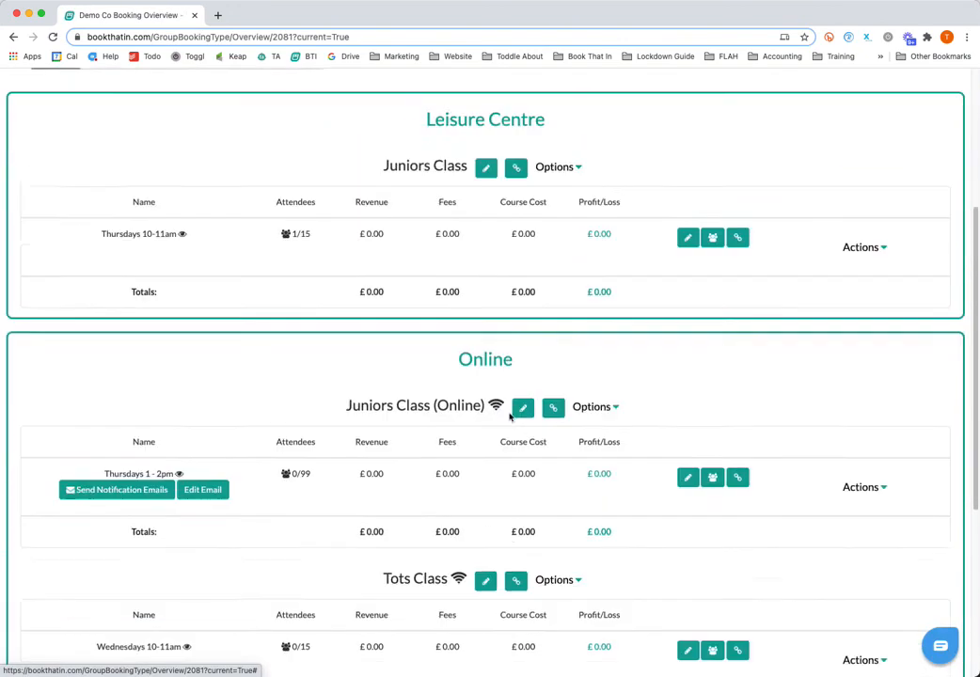
{"action": "scroll", "coordinate": [511, 416], "scroll_direction": "down", "scroll_amount": 3}
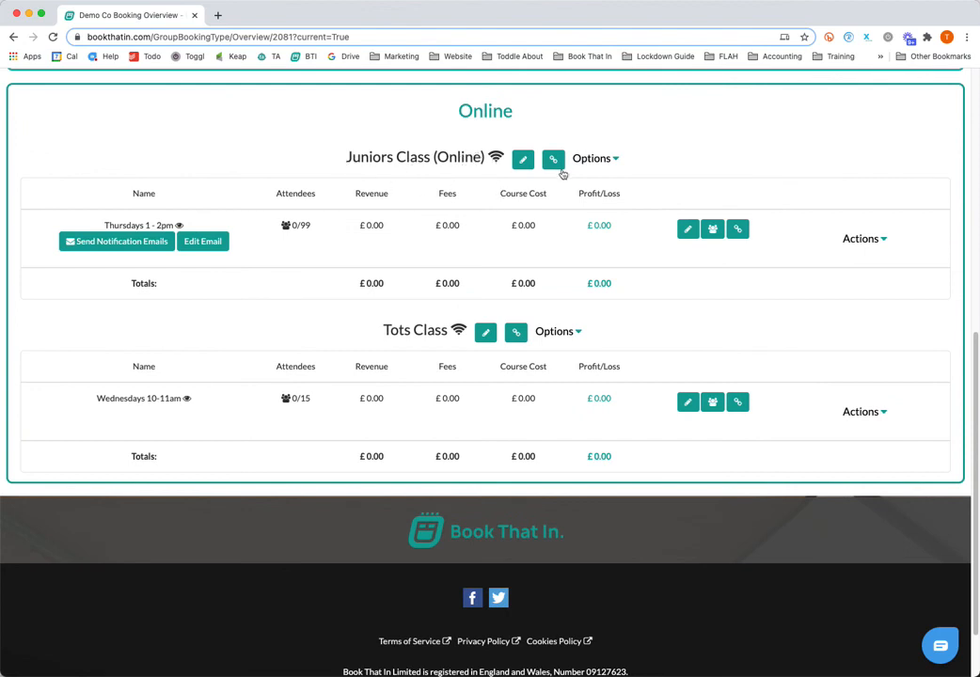
{"action": "left_click", "coordinate": [613, 160]}
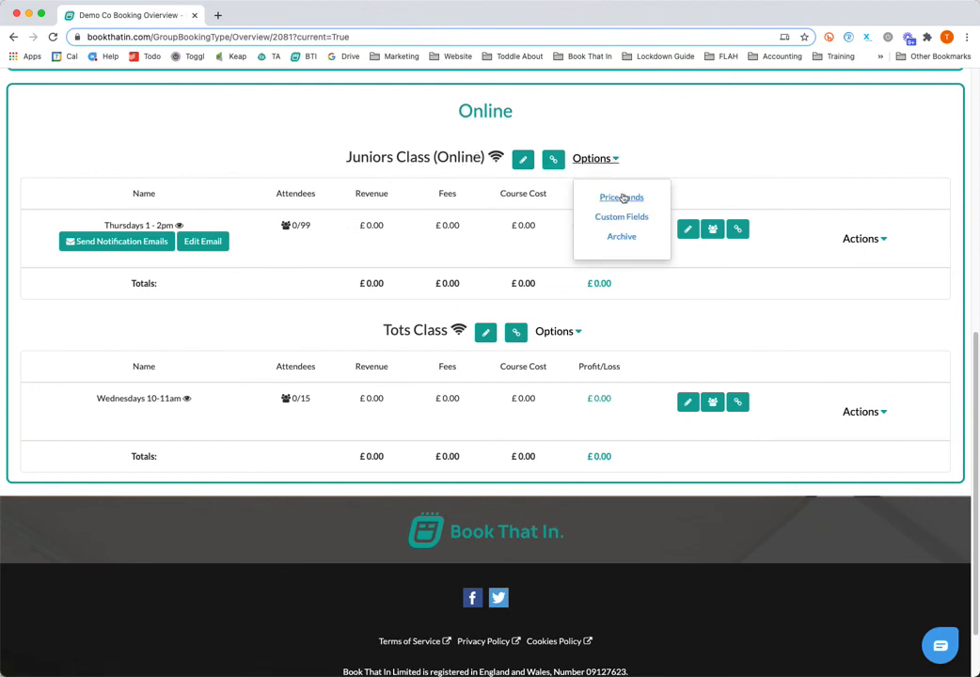